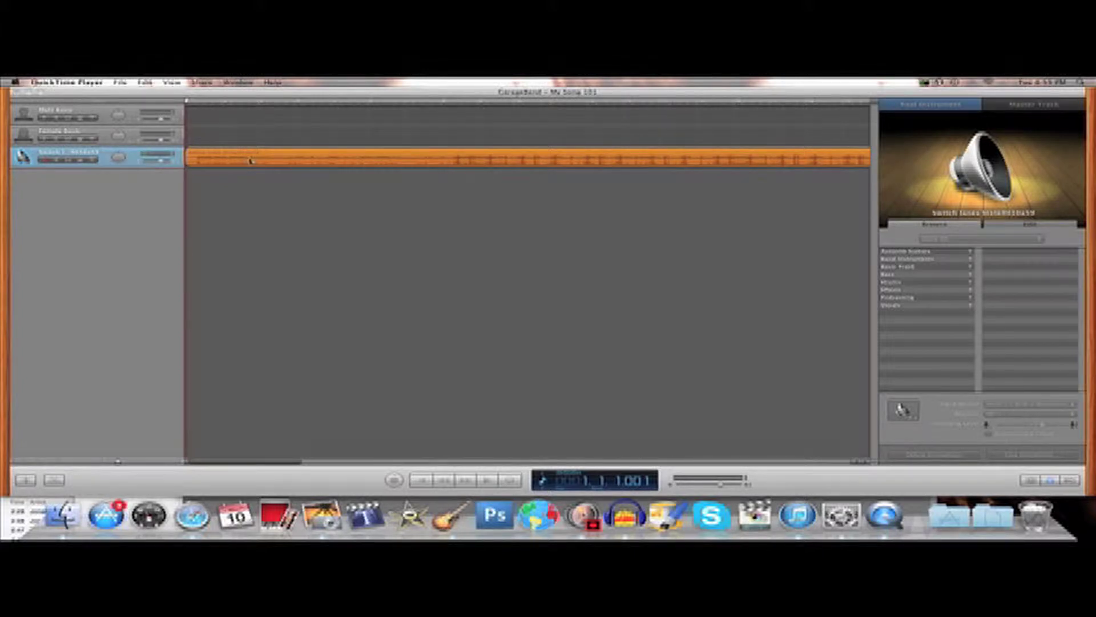
Select the Male Basic track and apply the Hip Hop Excite preset to the master track.
{"action": "left_click", "coordinate": [88, 112]}
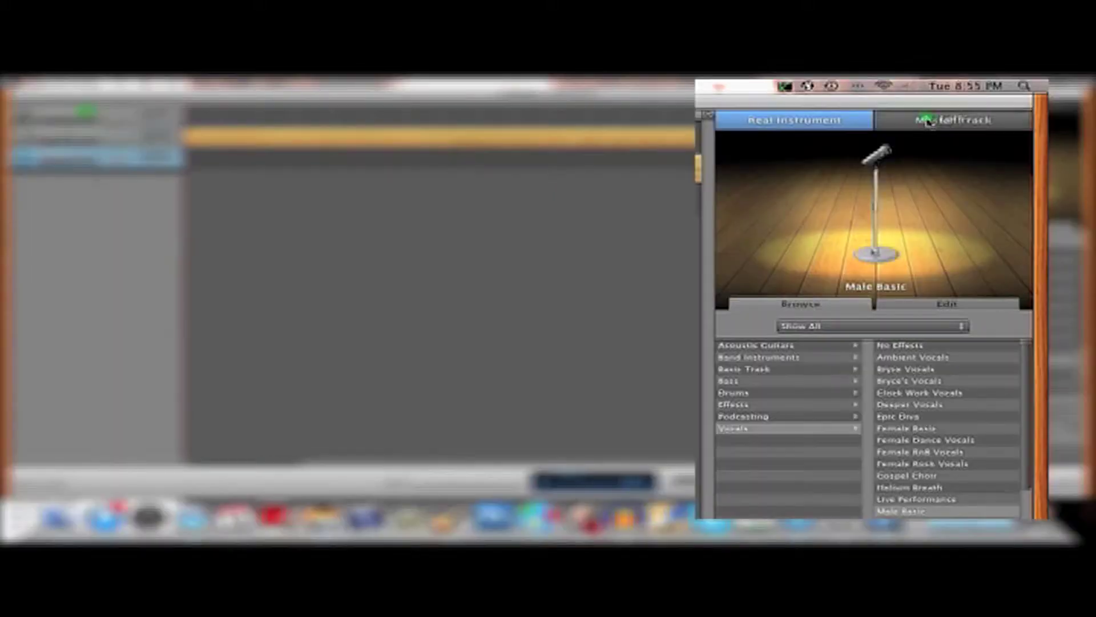
{"action": "left_click", "coordinate": [930, 121]}
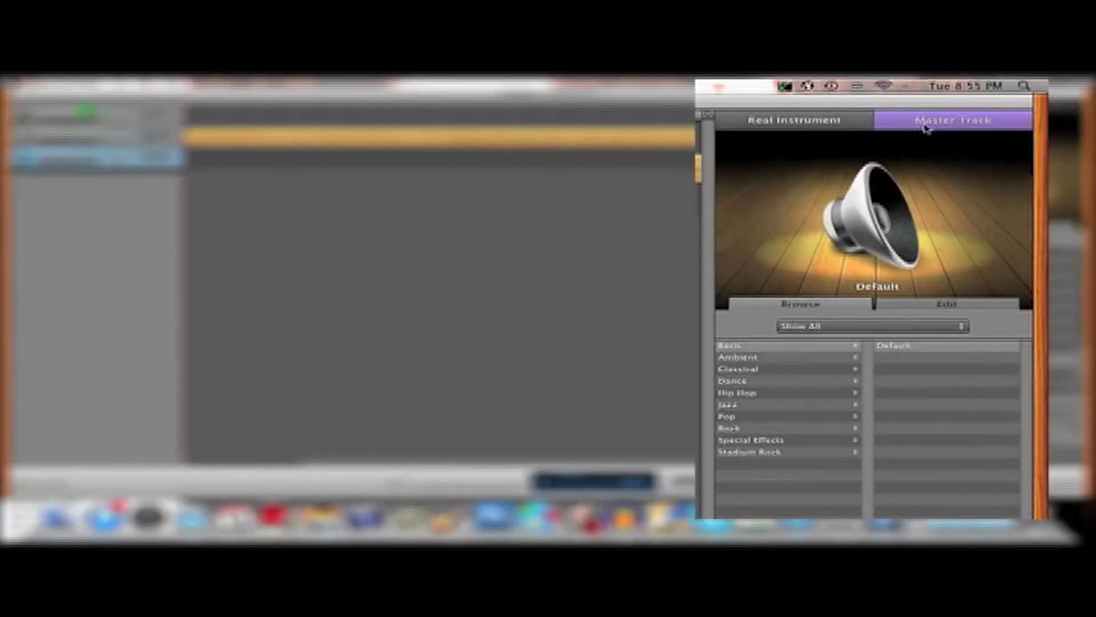
{"action": "left_click", "coordinate": [770, 393]}
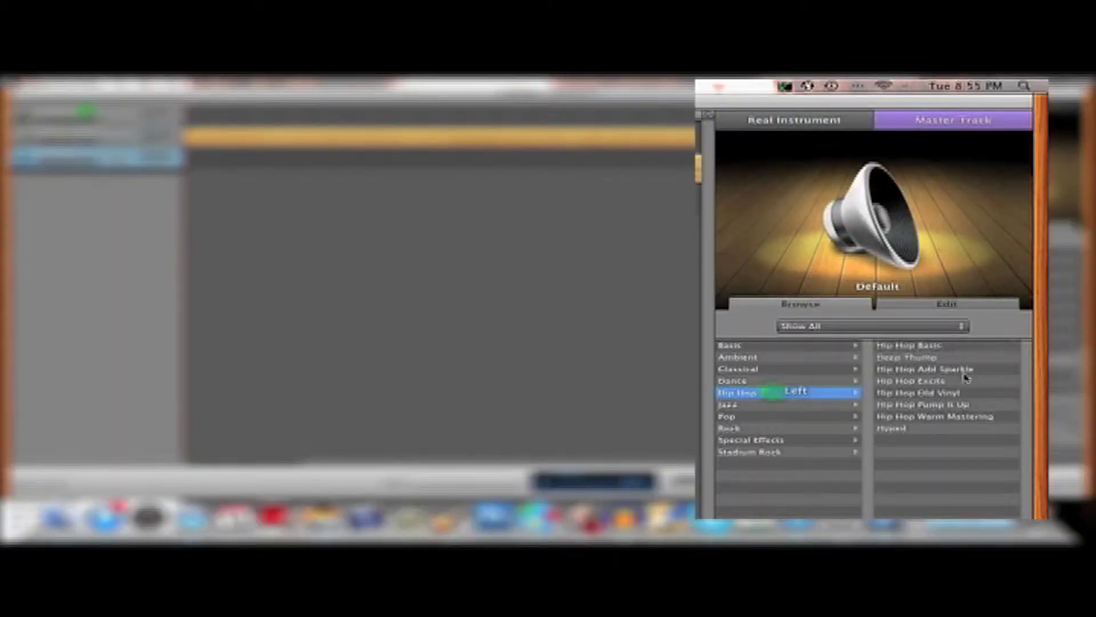
{"action": "left_click", "coordinate": [939, 382]}
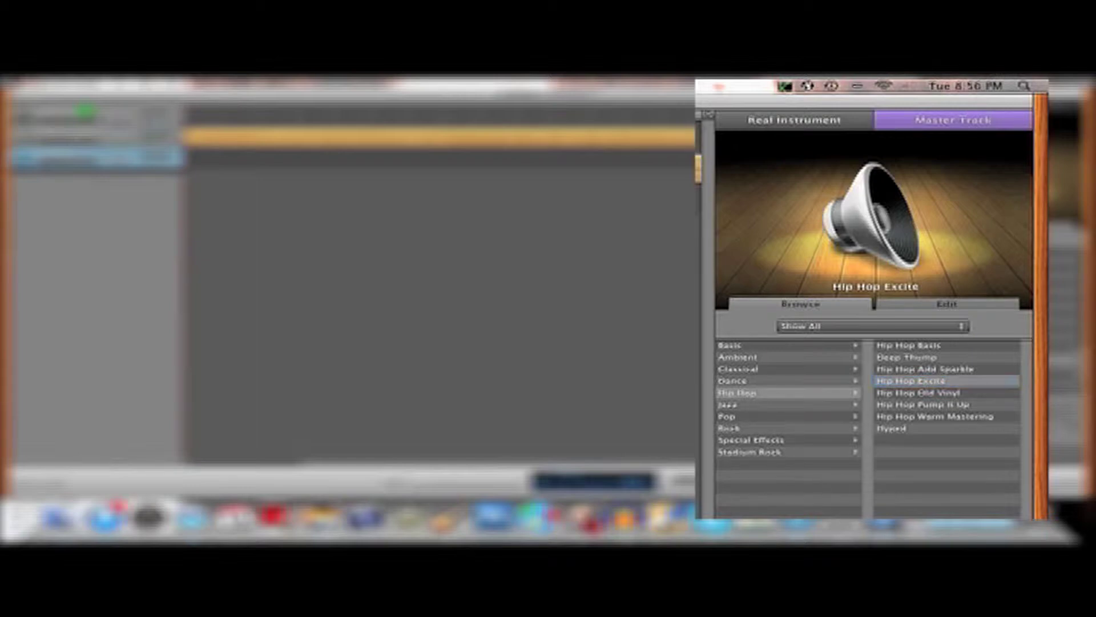
Add a Speech Enhancer effect to the first empty effect slot of the Male Basic instrument.
{"action": "left_click", "coordinate": [825, 117]}
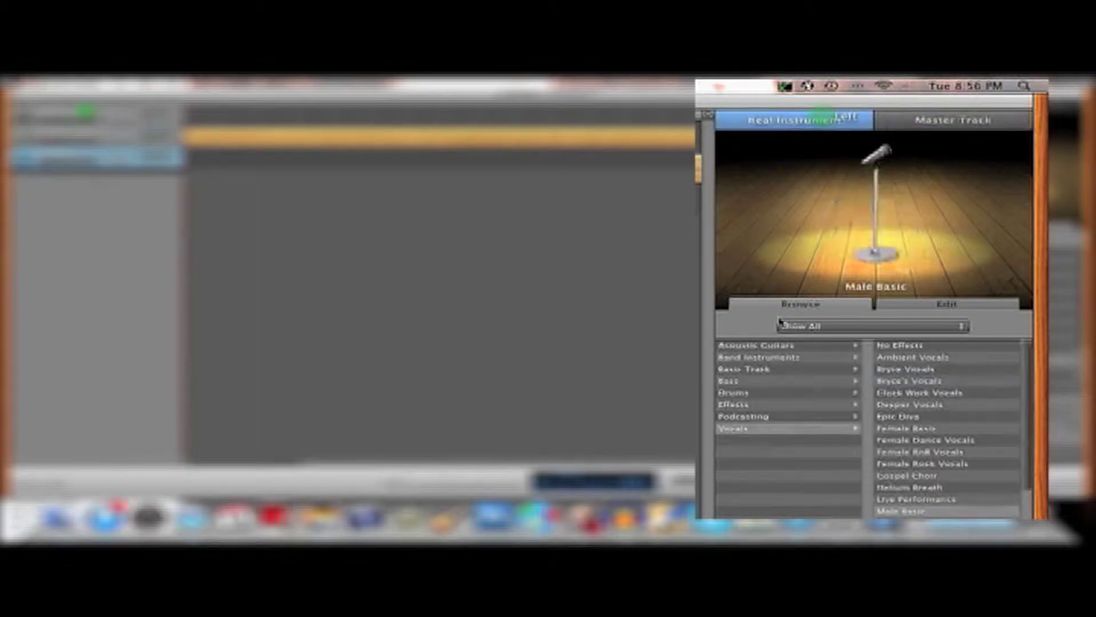
{"action": "left_click", "coordinate": [926, 305]}
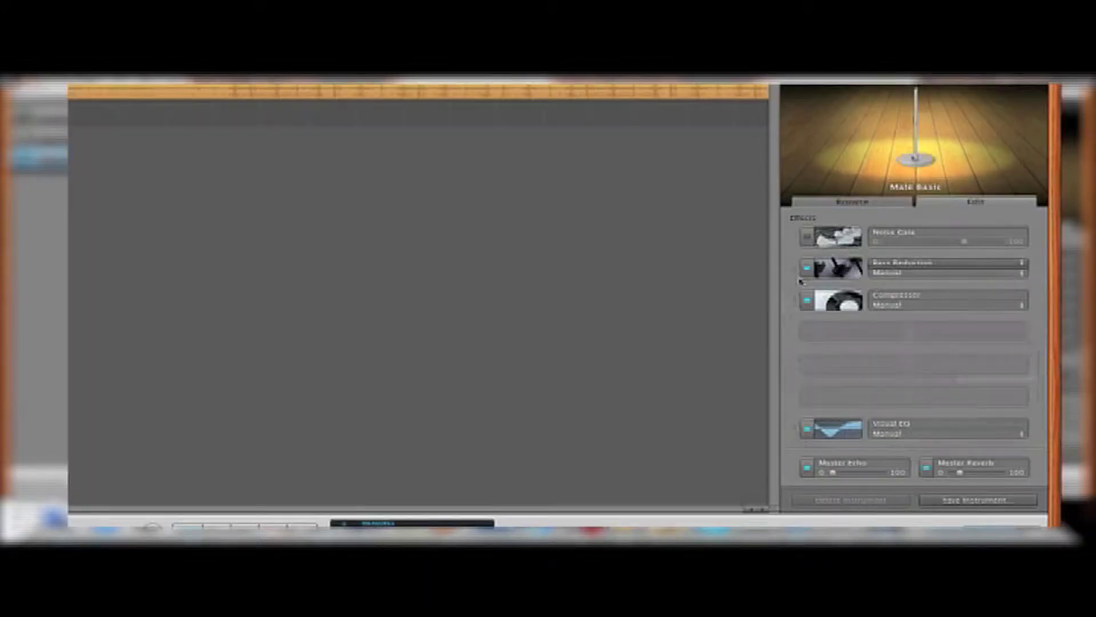
{"action": "left_click", "coordinate": [839, 326]}
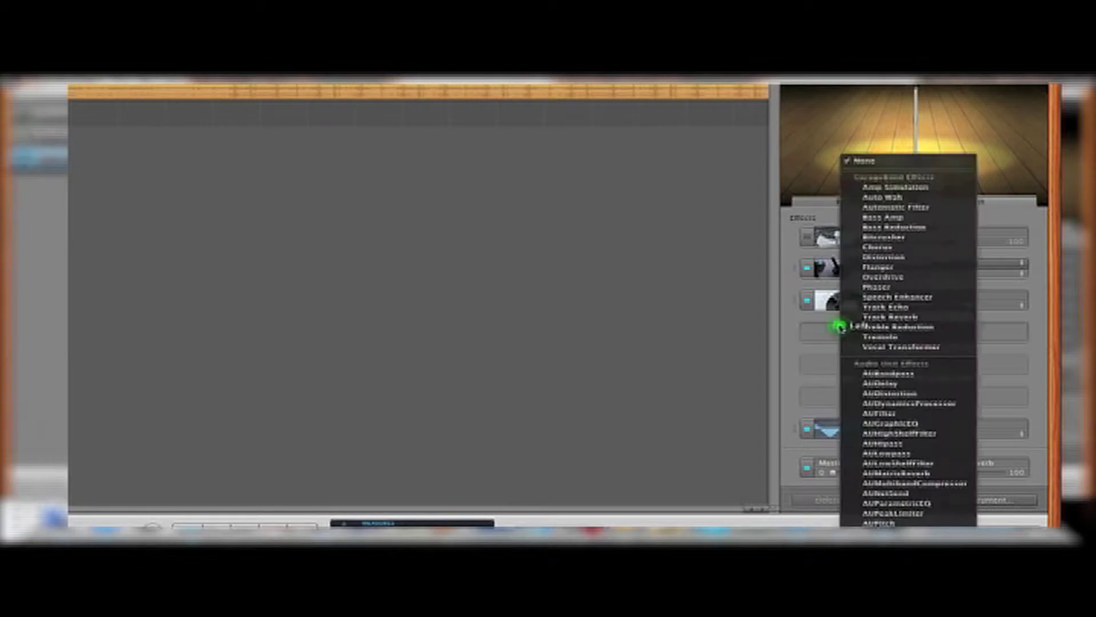
{"action": "left_click", "coordinate": [886, 297]}
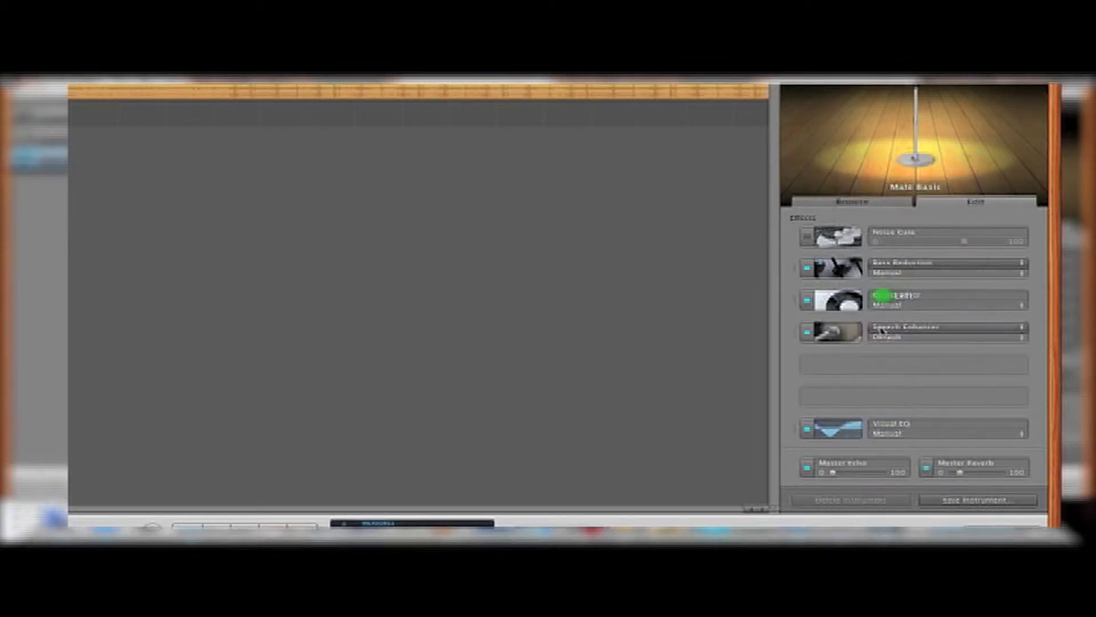
Set the Speech Enhancer's voice type to Male Solo, enable that option, and close its settings.
{"action": "left_click", "coordinate": [844, 333]}
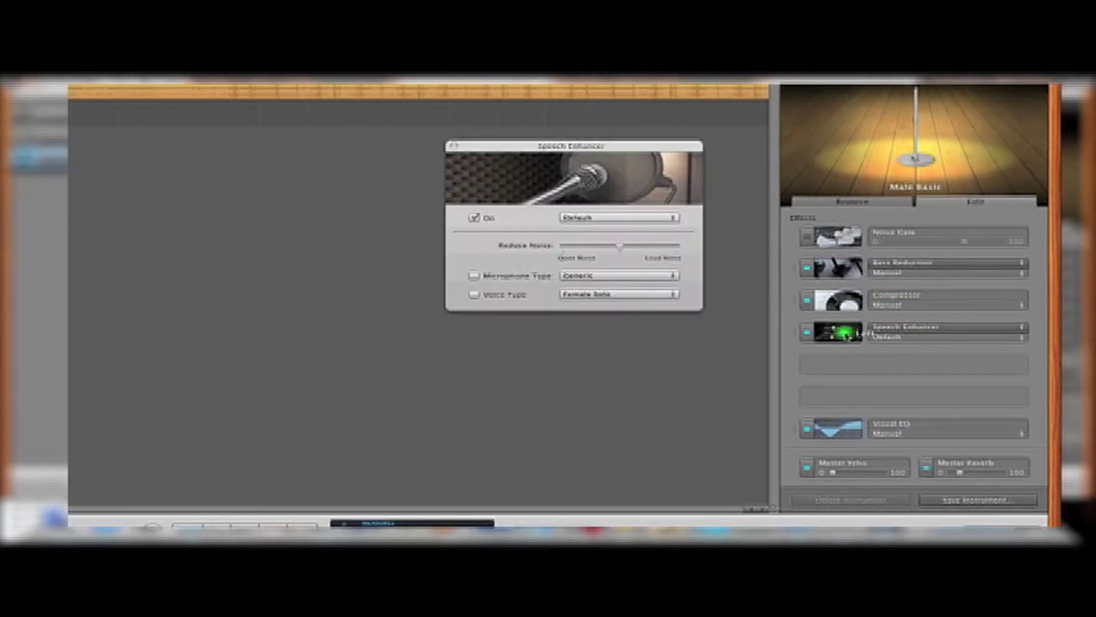
{"action": "left_click", "coordinate": [600, 292]}
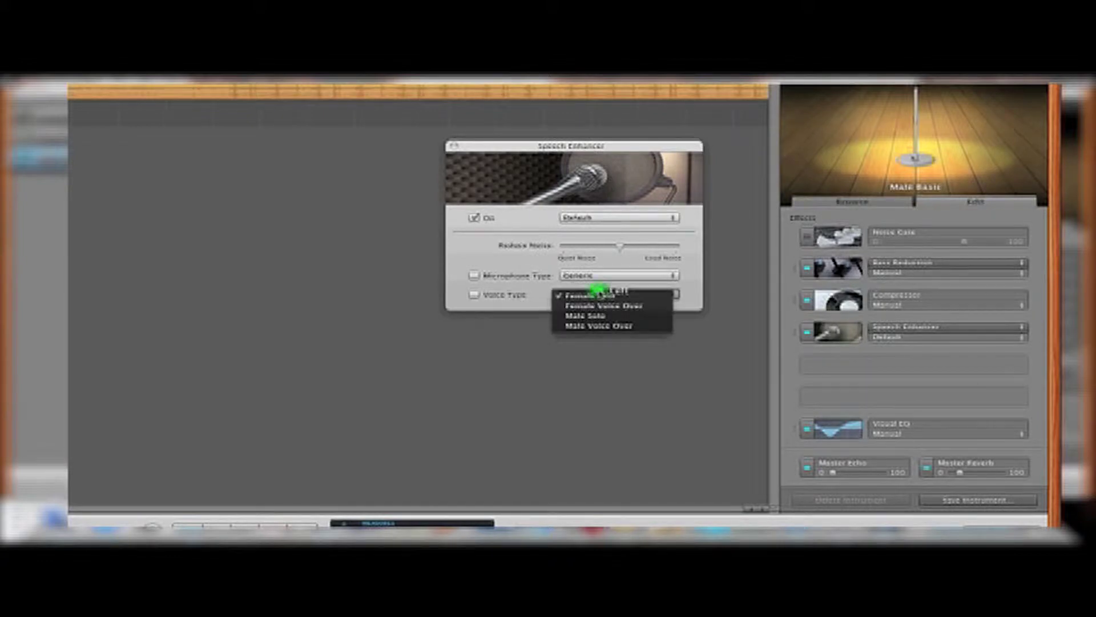
{"action": "left_click", "coordinate": [607, 314]}
{"action": "left_click", "coordinate": [473, 294]}
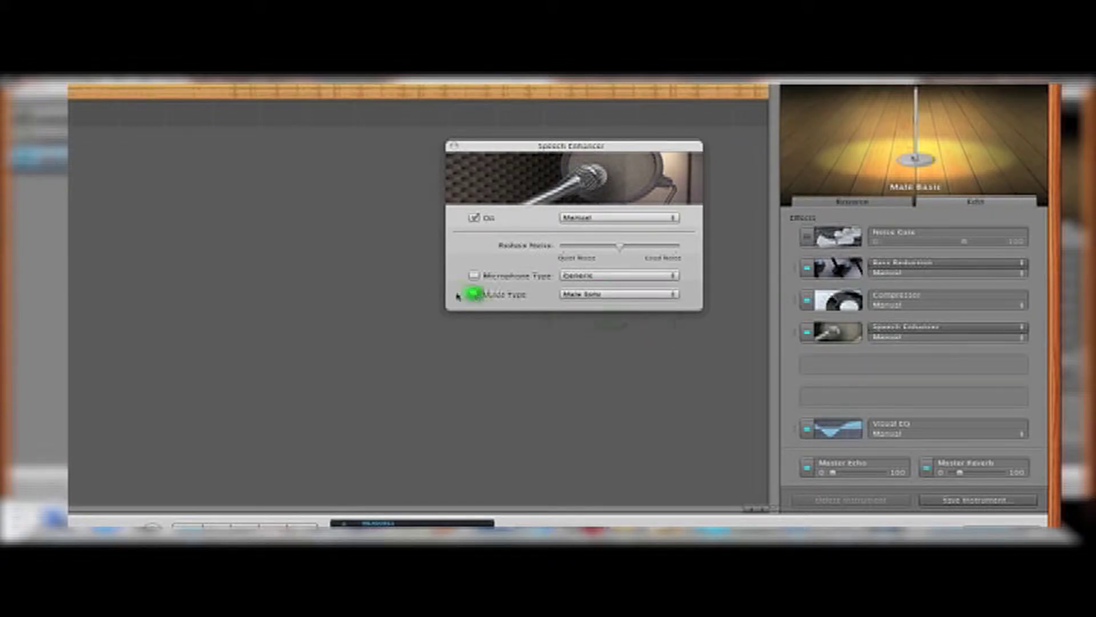
{"action": "left_click", "coordinate": [455, 147]}
Add a Track Reverb effect with the Vocal Excite preset, and lower its reverb volume slightly.
{"action": "left_click", "coordinate": [910, 362]}
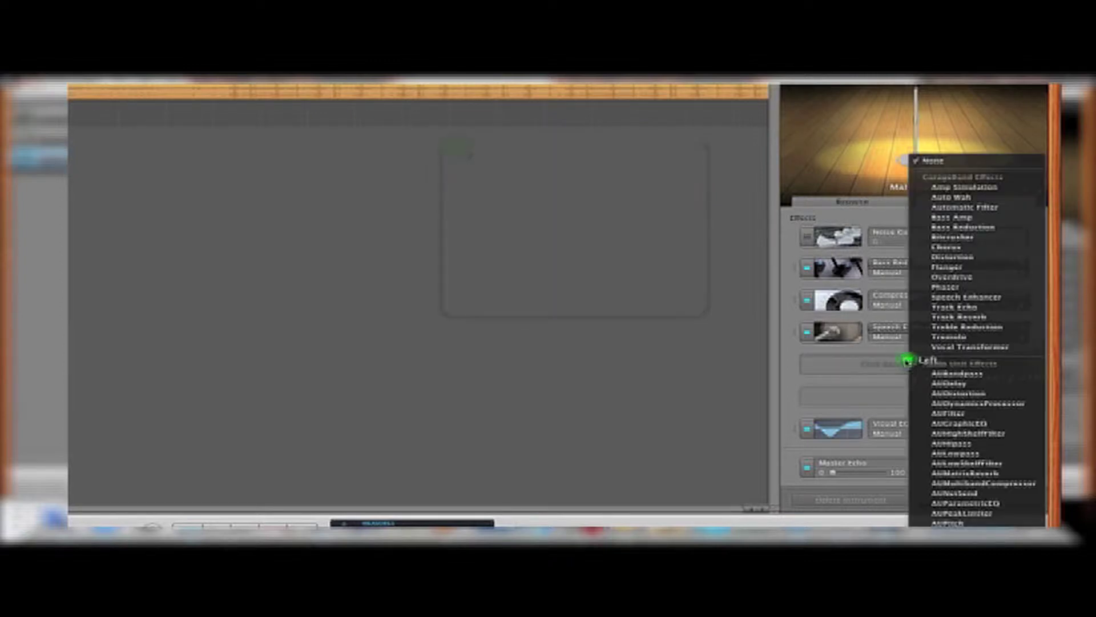
{"action": "left_click", "coordinate": [940, 317]}
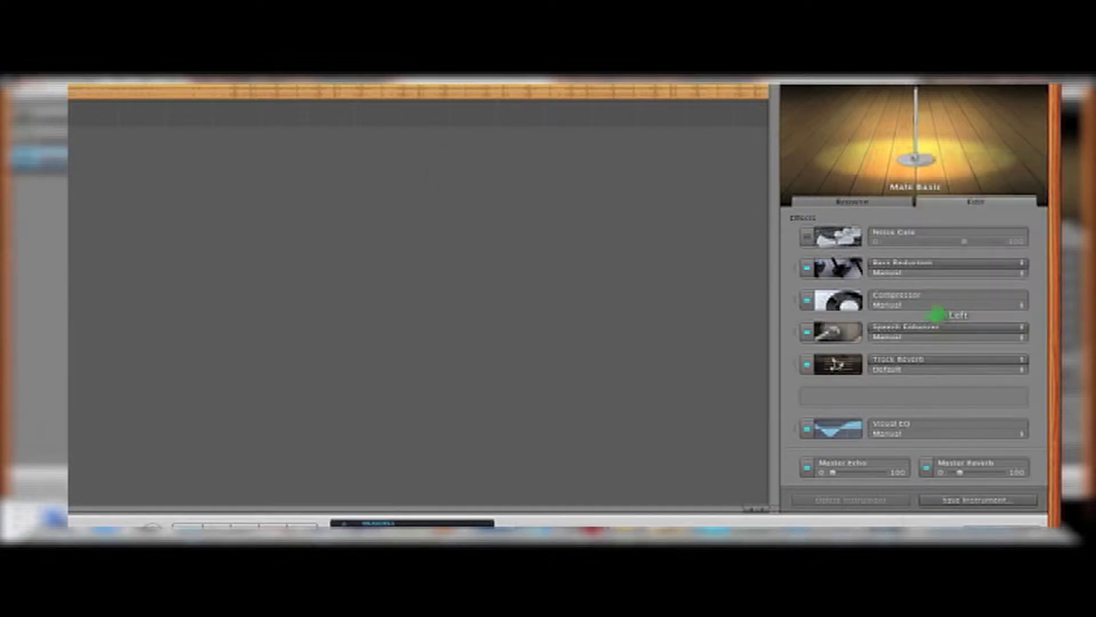
{"action": "left_click", "coordinate": [637, 224]}
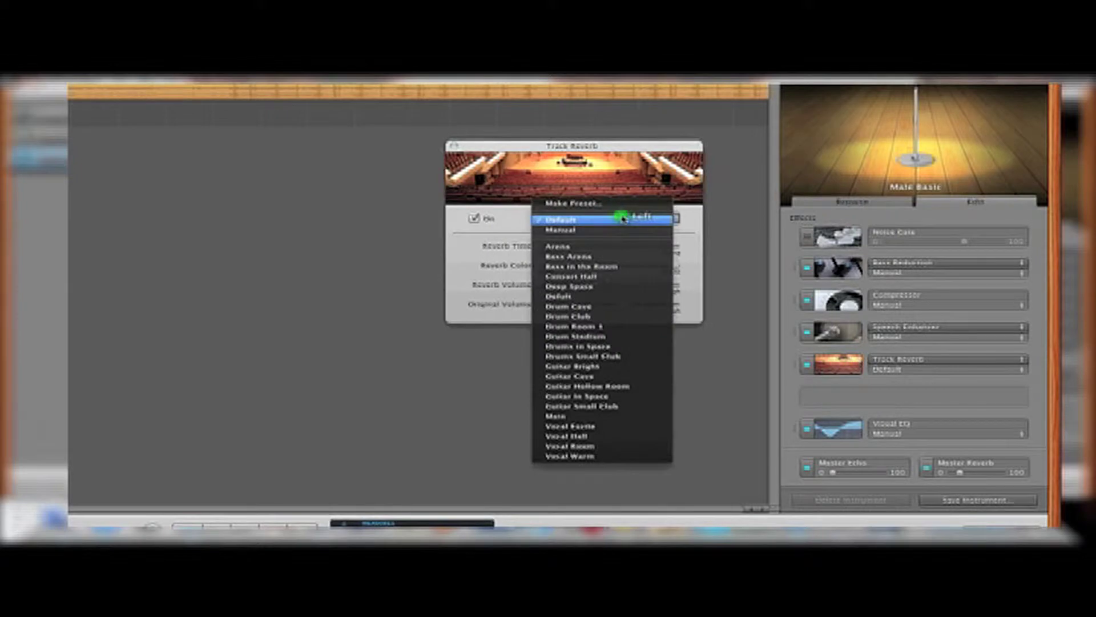
{"action": "left_click", "coordinate": [594, 425]}
{"action": "left_click_drag", "start_coordinate": [590, 286], "coordinate": [575, 287]}
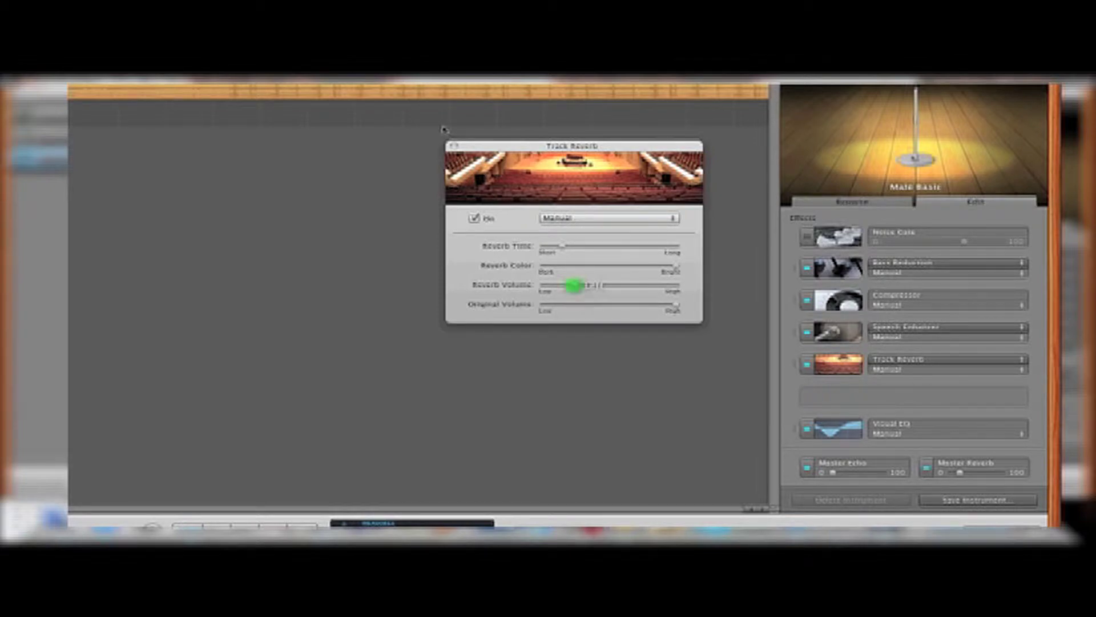
{"action": "left_click", "coordinate": [455, 146]}
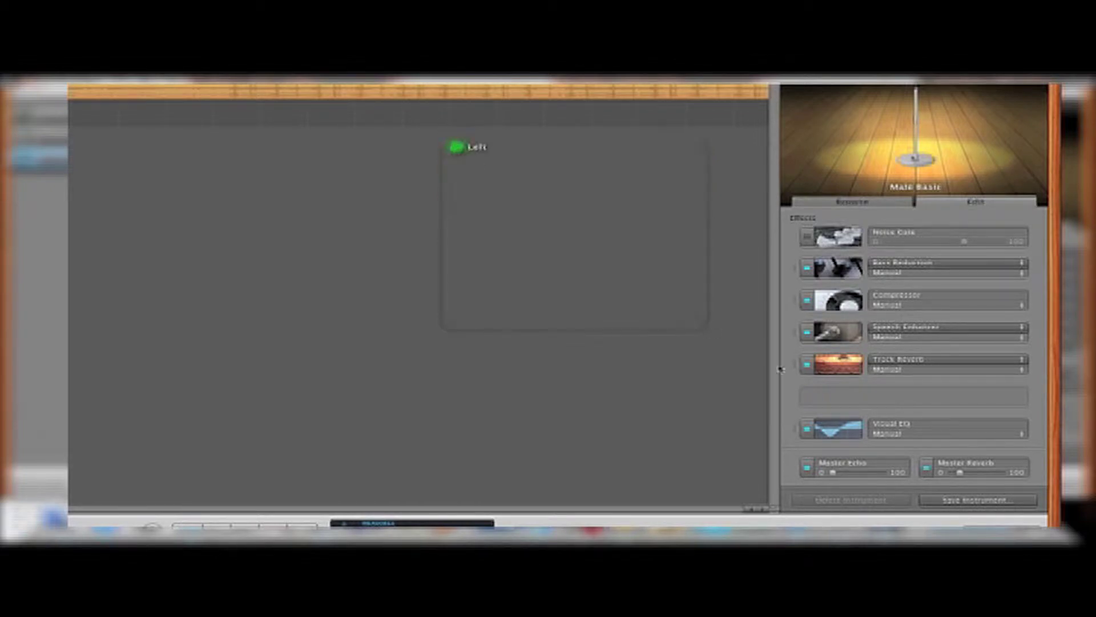
Apply the Clear Vocals preset to the Male Basic track's Visual EQ and close its settings.
{"action": "left_click", "coordinate": [838, 428]}
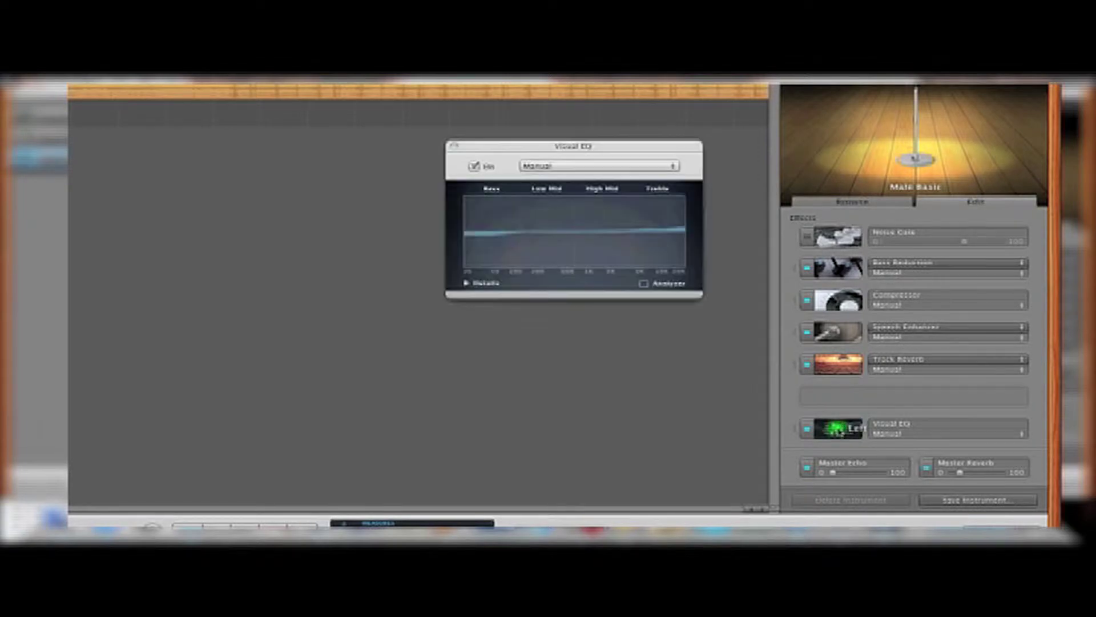
{"action": "left_click", "coordinate": [559, 165]}
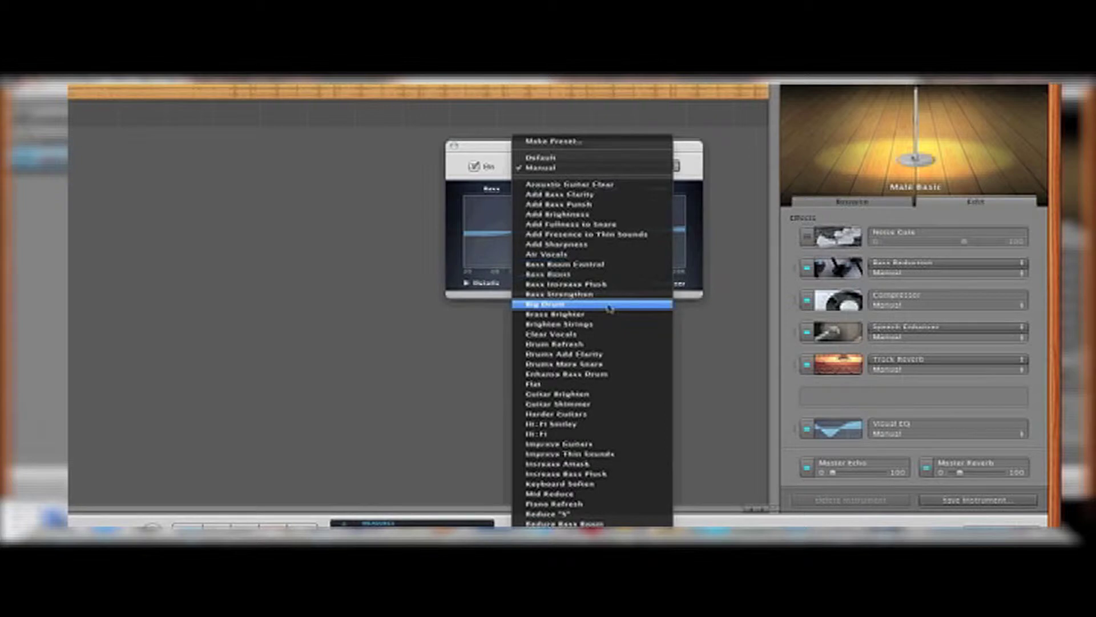
{"action": "left_click", "coordinate": [596, 334]}
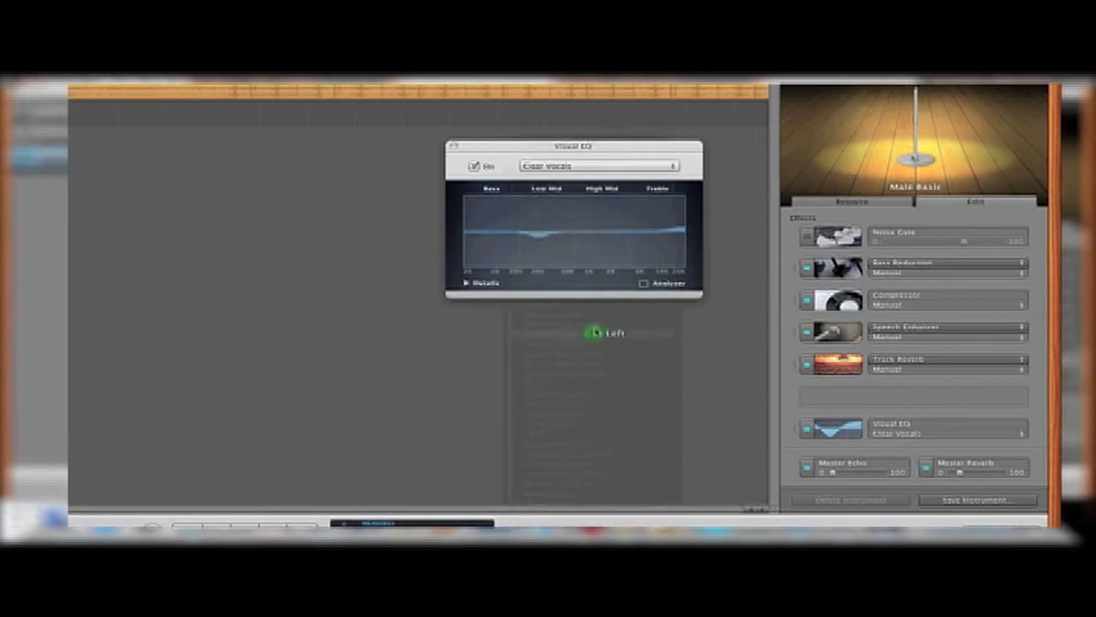
{"action": "left_click", "coordinate": [454, 146]}
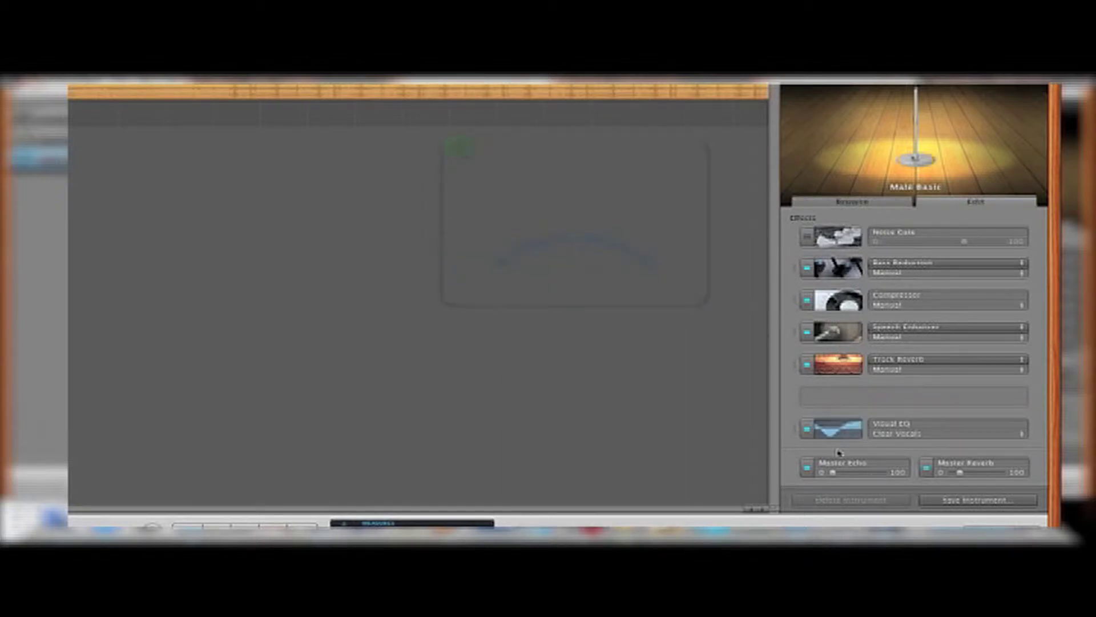
Set the Master Echo to 13% and switch the Master Reverb off and back on.
{"action": "left_click", "coordinate": [834, 473]}
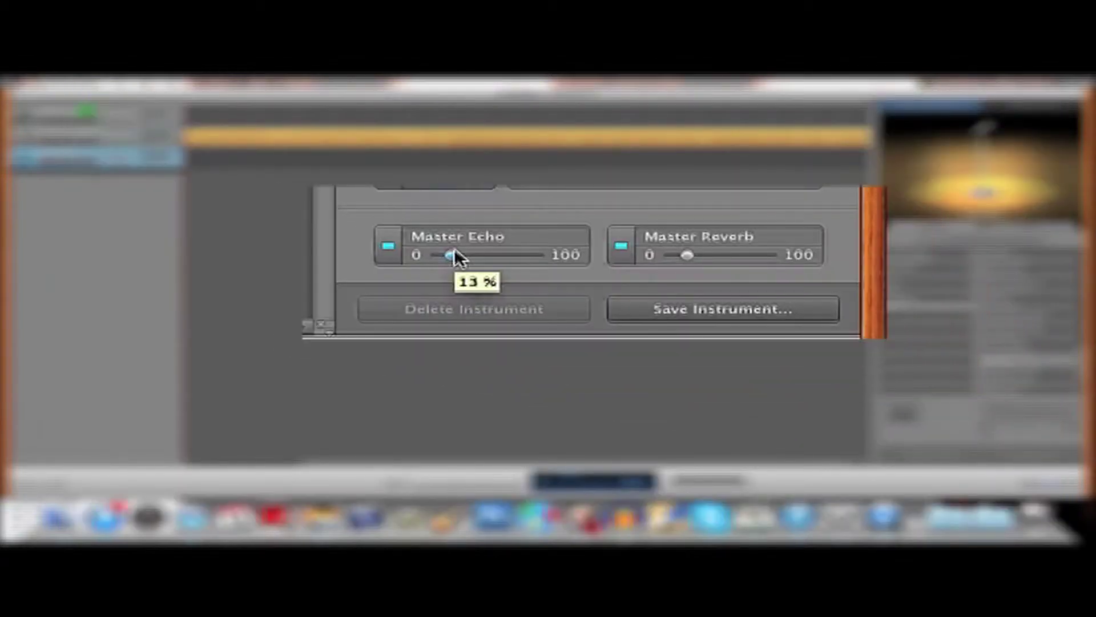
{"action": "left_click", "coordinate": [454, 254]}
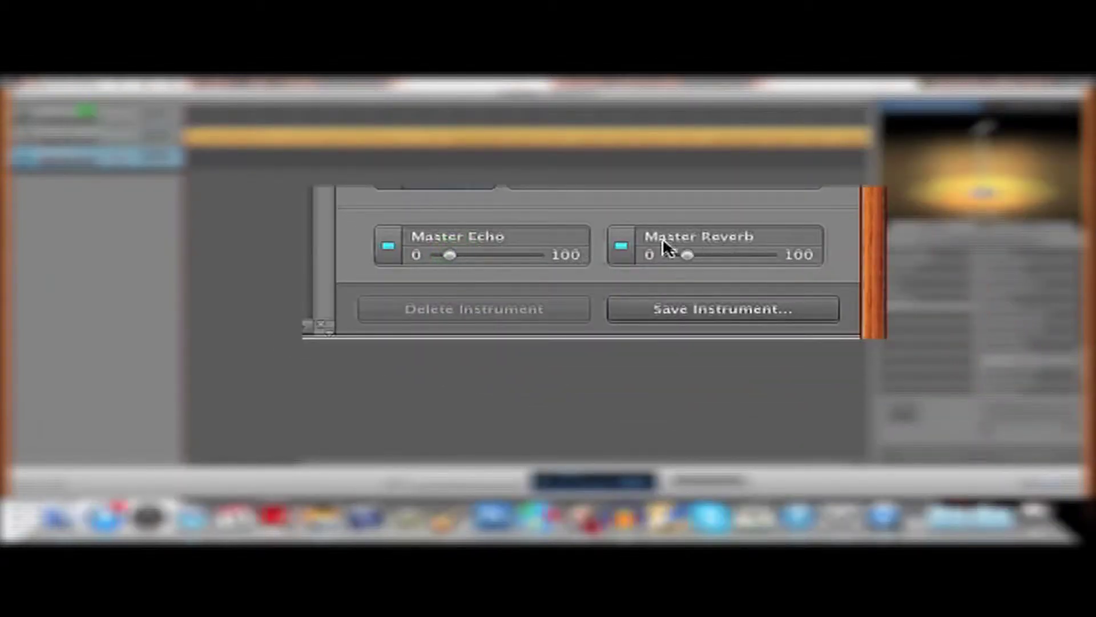
{"action": "left_click", "coordinate": [621, 247]}
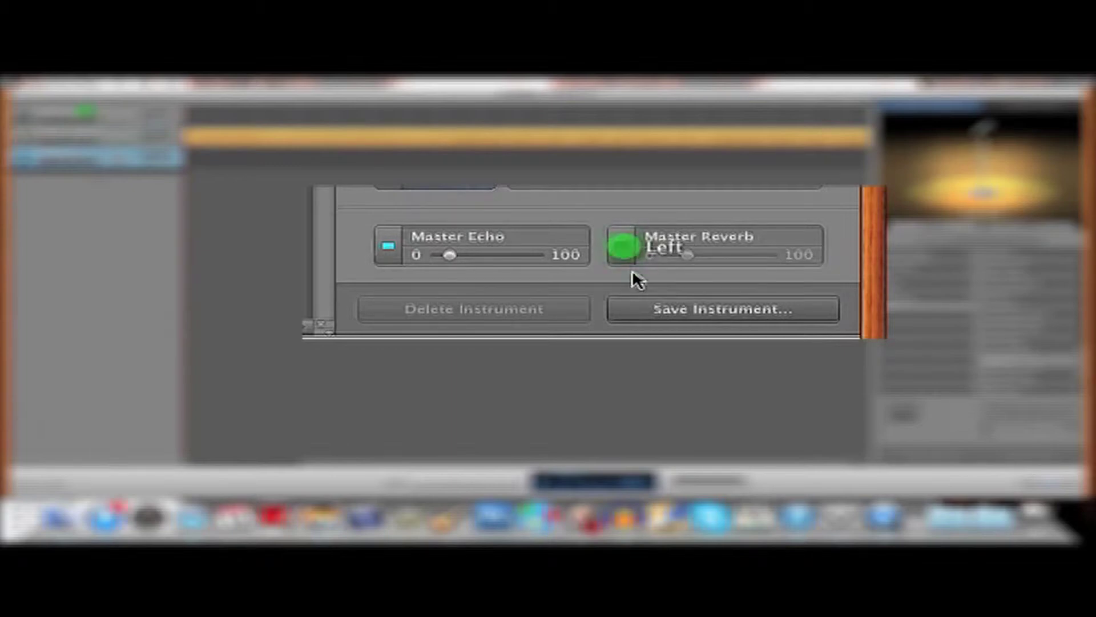
{"action": "left_click", "coordinate": [622, 247]}
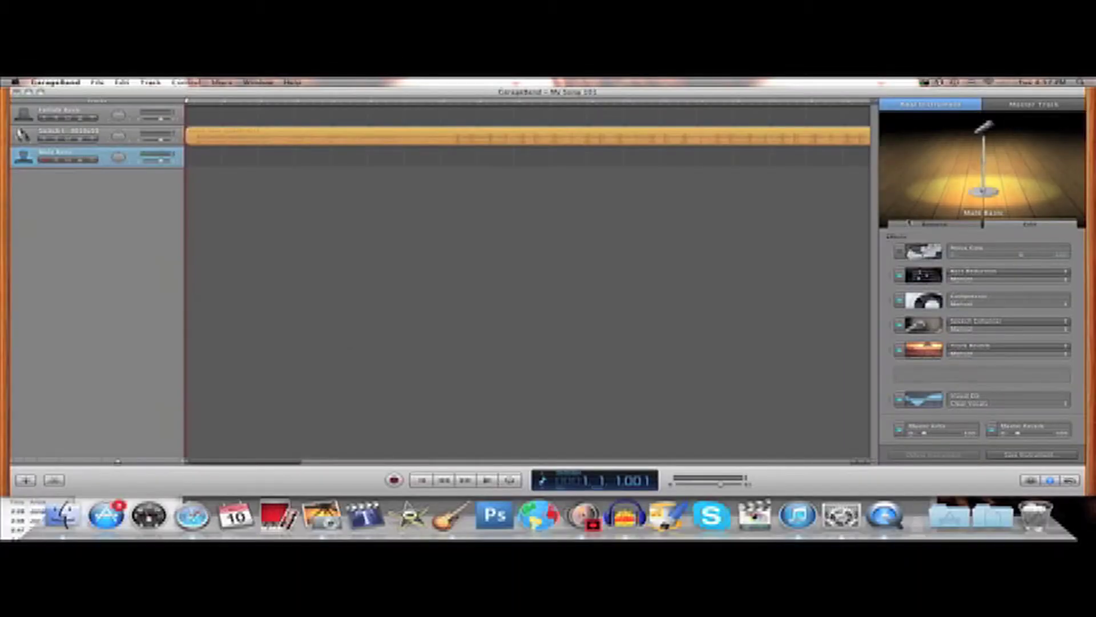
Enable the Noise Gate and raise the Bass Reduction frequency slightly.
{"action": "left_click", "coordinate": [900, 250]}
{"action": "left_click", "coordinate": [925, 275]}
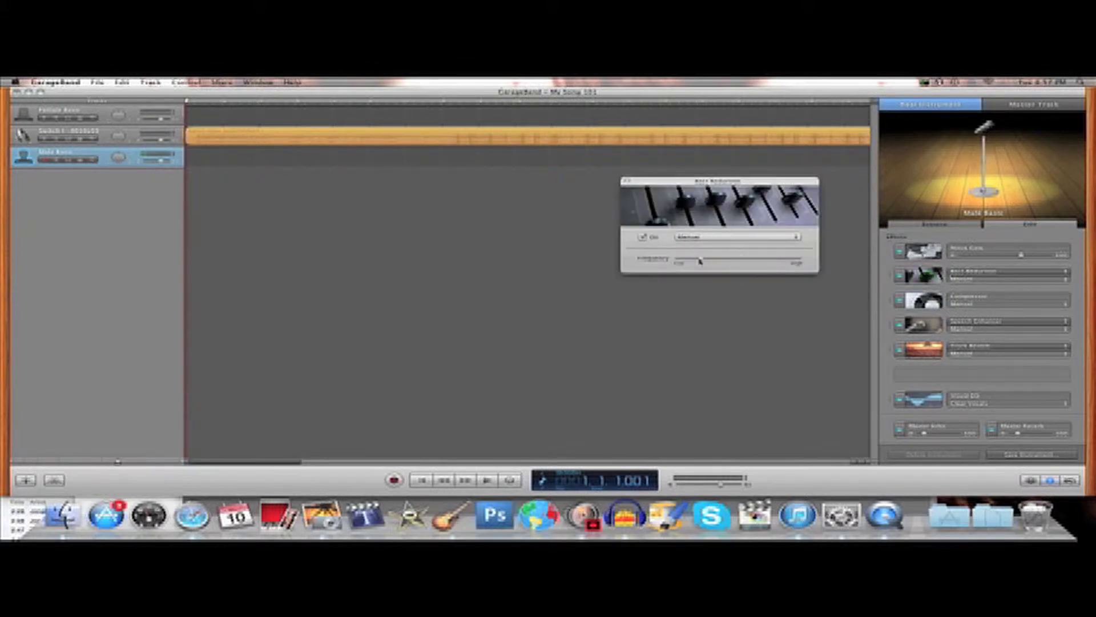
{"action": "left_click_drag", "start_coordinate": [702, 260], "coordinate": [716, 260]}
{"action": "left_click_drag", "start_coordinate": [718, 260], "coordinate": [717, 260]}
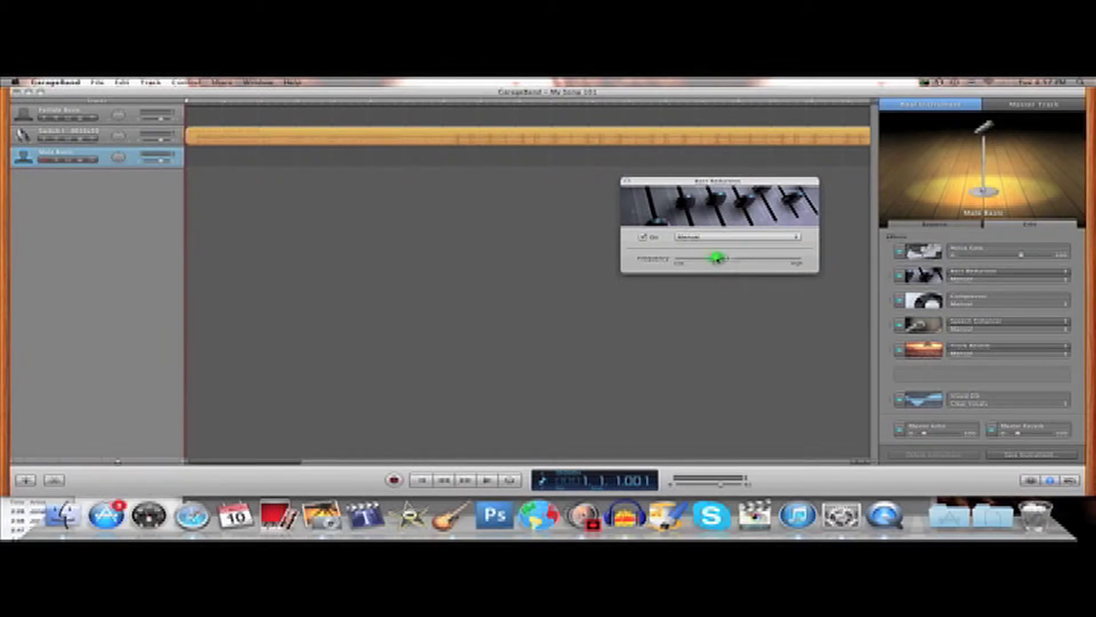
{"action": "left_click", "coordinate": [628, 182]}
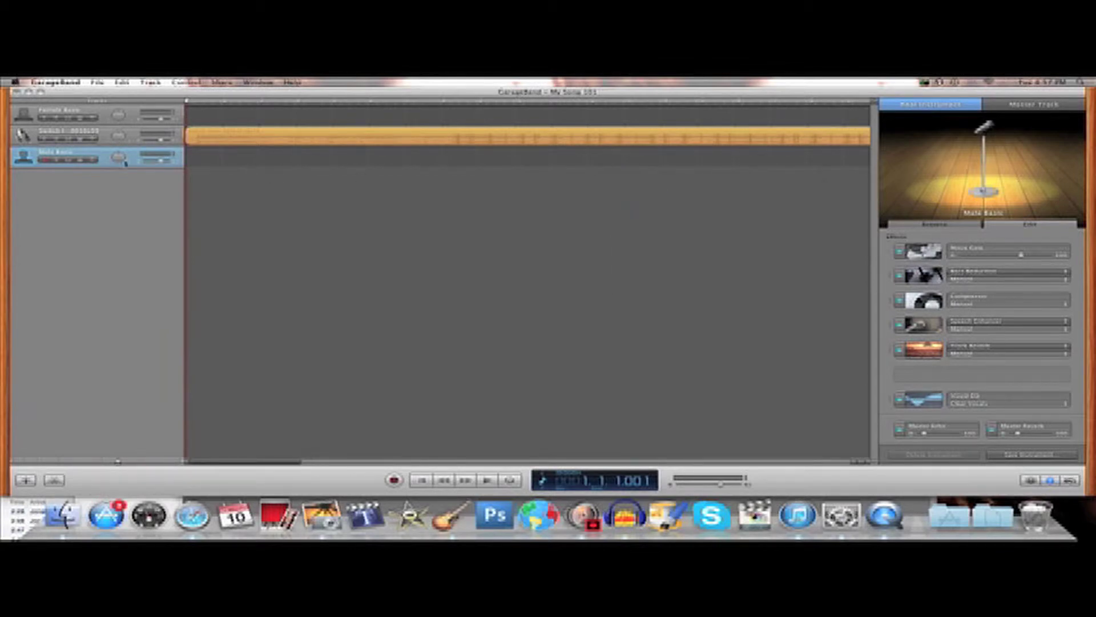
Show the Male Basic track's automation row and switch it to Track Pan.
{"action": "left_click", "coordinate": [98, 160]}
{"action": "left_click", "coordinate": [95, 176]}
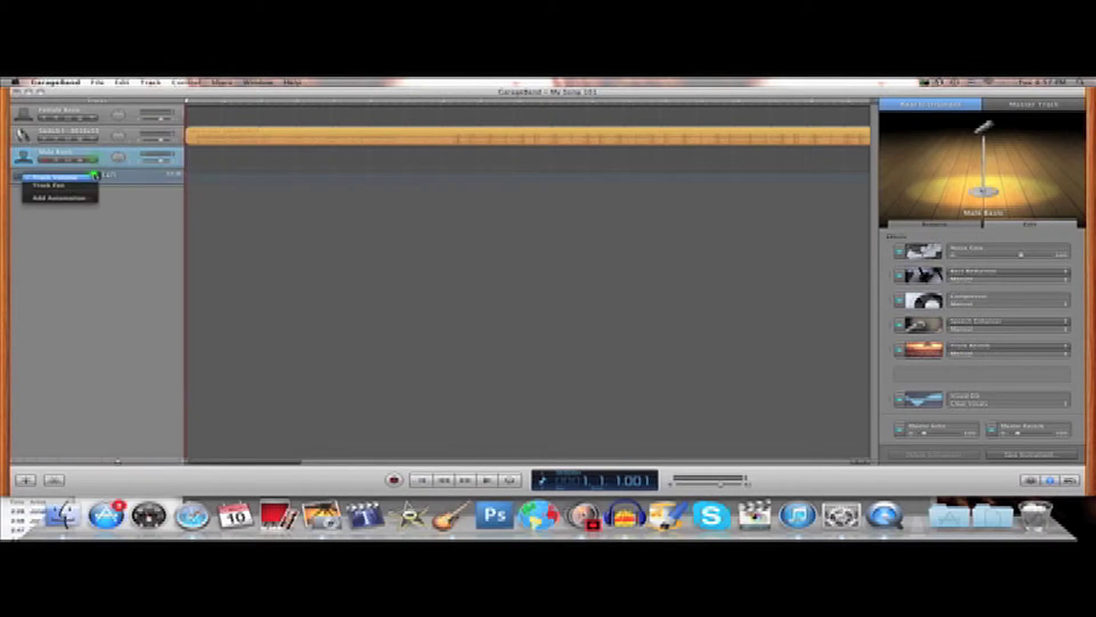
{"action": "left_click", "coordinate": [86, 185]}
Lower the Male Basic track's volume.
{"action": "mouse_move", "coordinate": [160, 162]}
{"action": "left_click_drag", "start_coordinate": [160, 162], "coordinate": [154, 162]}
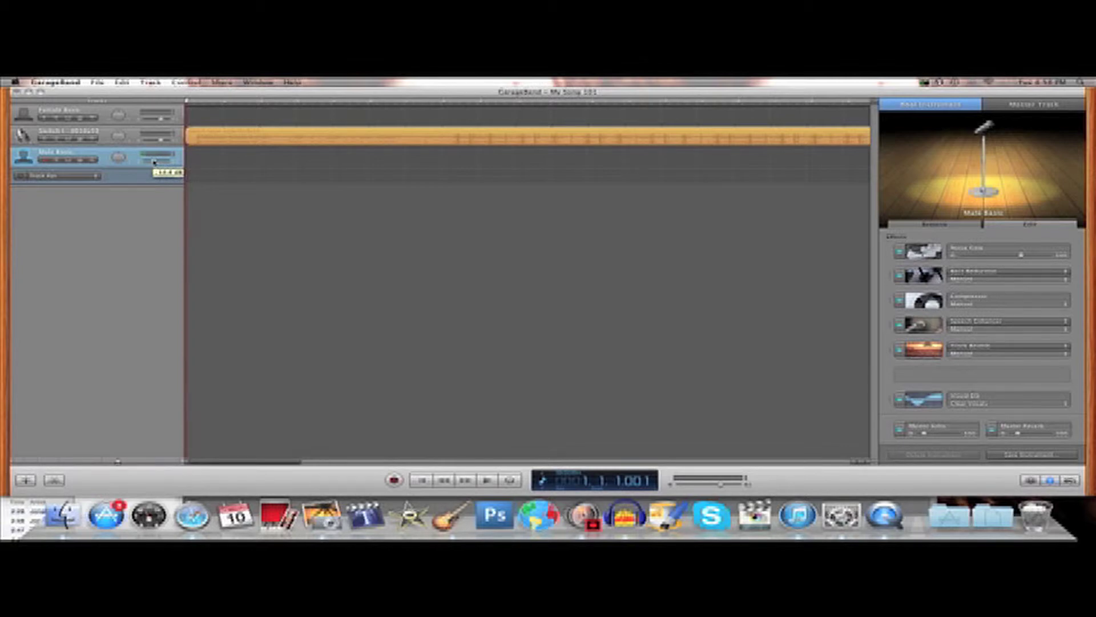
{"action": "left_click_drag", "start_coordinate": [154, 163], "coordinate": [145, 163]}
Open the Compressor's settings and raise its gain slightly.
{"action": "left_click", "coordinate": [923, 299]}
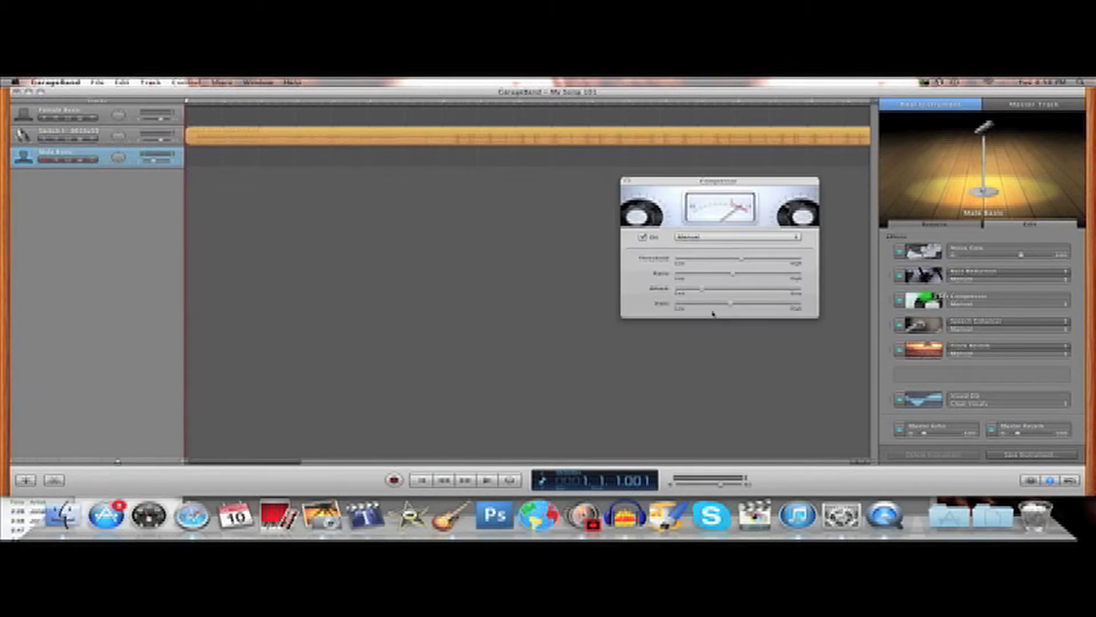
{"action": "left_click_drag", "start_coordinate": [732, 304], "coordinate": [737, 304]}
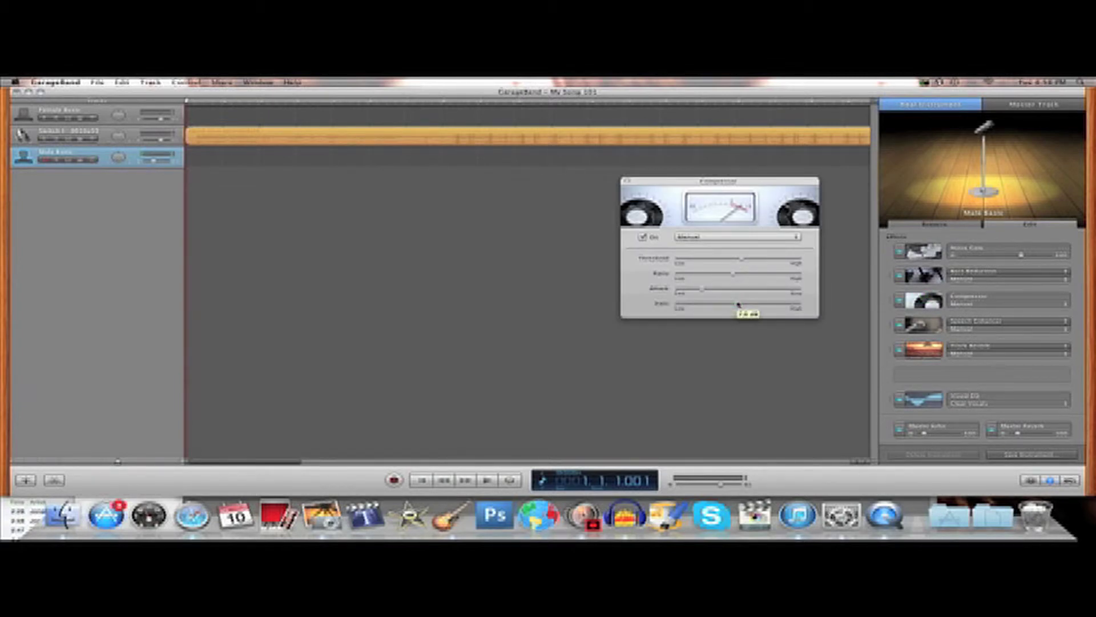
{"action": "left_click_drag", "start_coordinate": [738, 304], "coordinate": [740, 304]}
{"action": "left_click", "coordinate": [741, 303]}
Raise the imported song track's volume slightly and increase the master output volume.
{"action": "left_click_drag", "start_coordinate": [162, 119], "coordinate": [167, 141]}
{"action": "left_click_drag", "start_coordinate": [724, 486], "coordinate": [755, 486]}
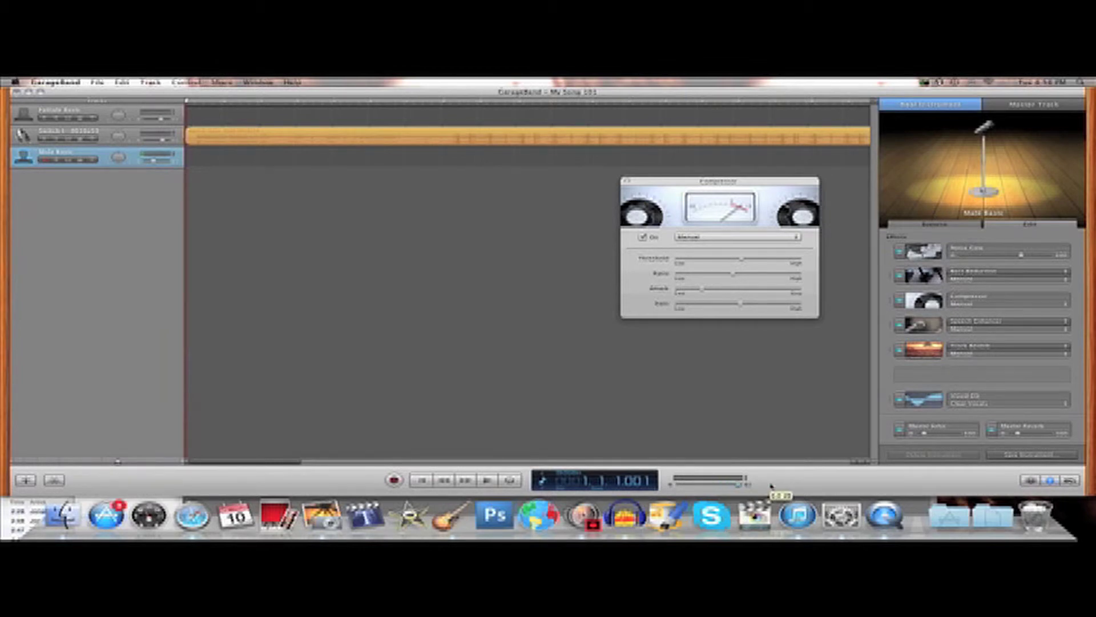
Look over the available options for sharing and exporting the song.
{"action": "left_click", "coordinate": [223, 81]}
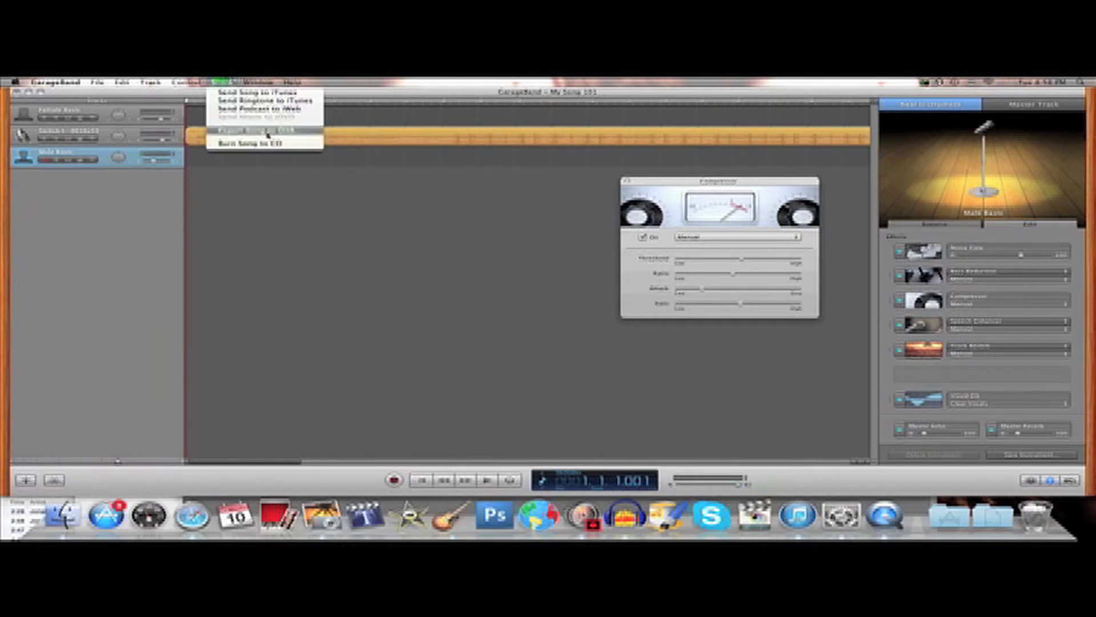
{"action": "left_click", "coordinate": [394, 236]}
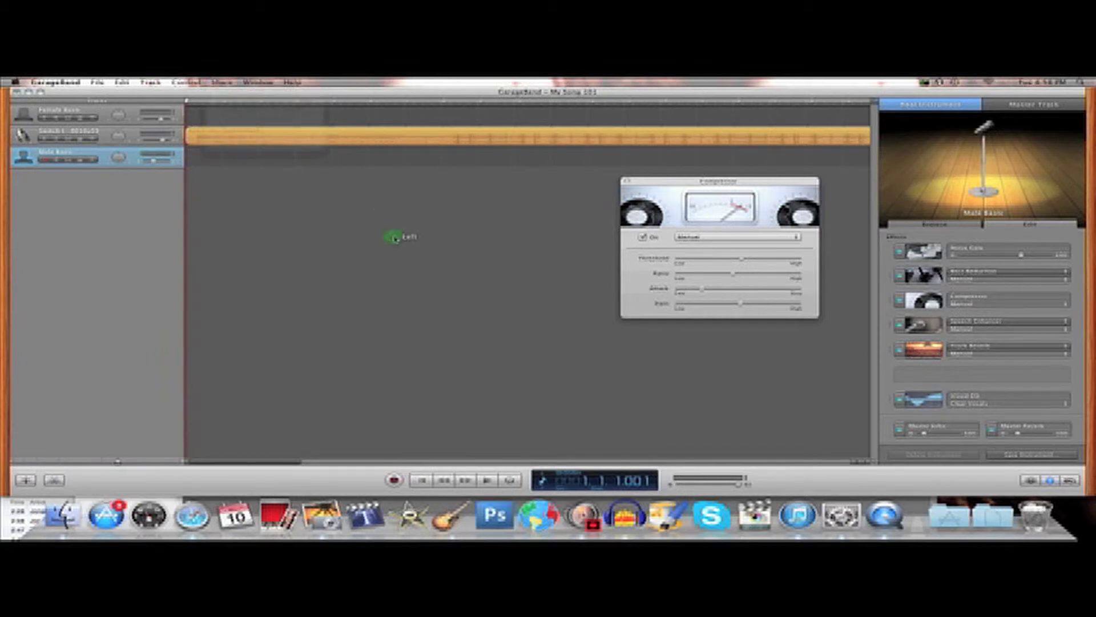